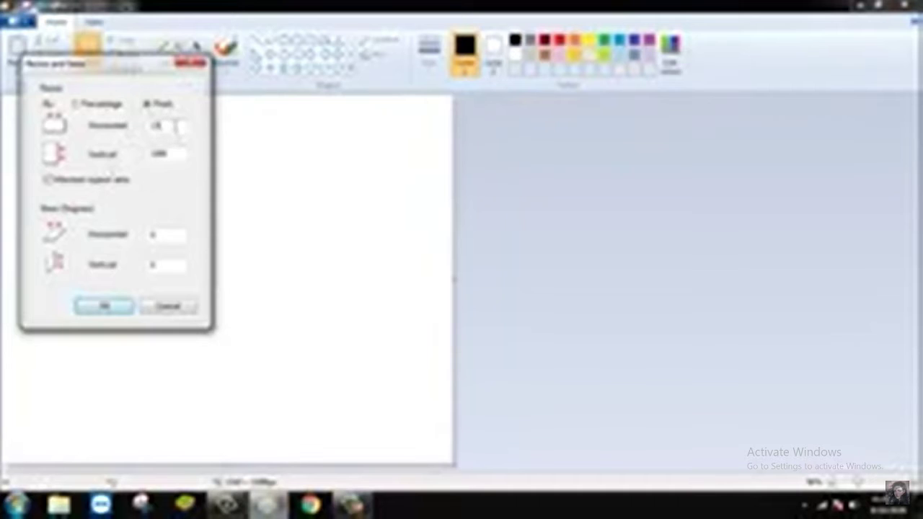
Resize the blank canvas to 1280 × 1114 pixels with the aspect ratio unlocked.
{"action": "left_click_drag", "start_coordinate": [184, 150], "coordinate": [154, 163]}
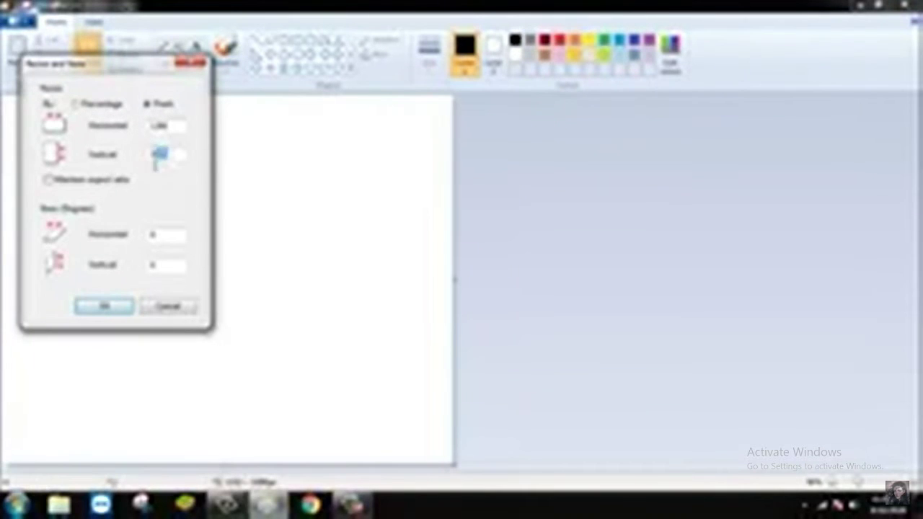
{"action": "left_click", "coordinate": [104, 306]}
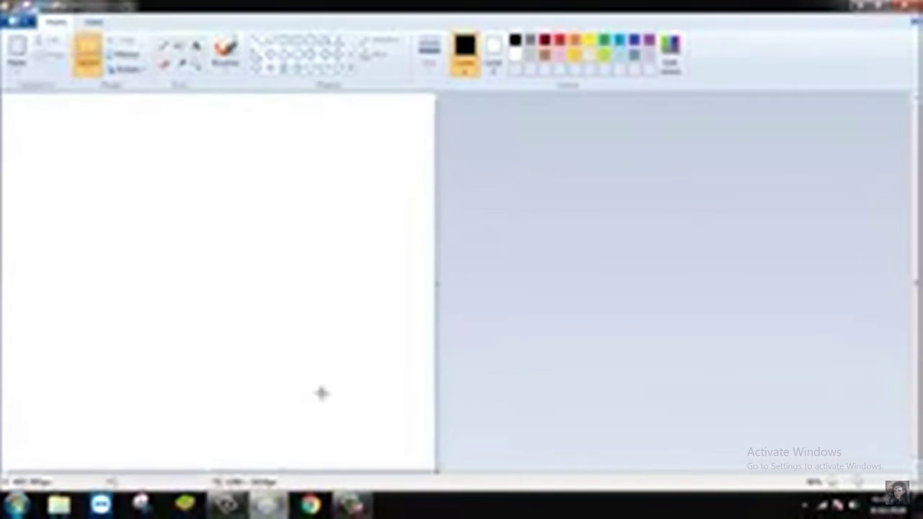
Create a row of custom blue shades graded from pale blue to near-black for the palette.
{"action": "left_click", "coordinate": [619, 54]}
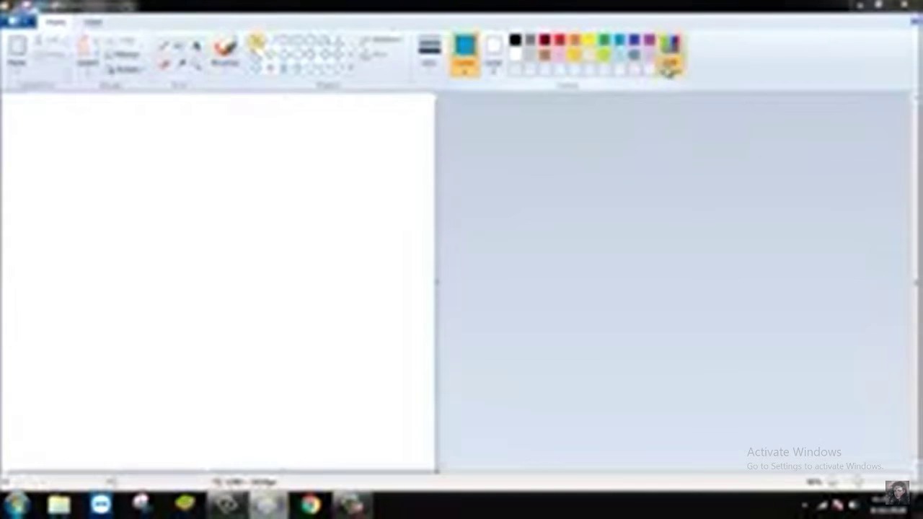
{"action": "left_click", "coordinate": [670, 58]}
{"action": "left_click", "coordinate": [346, 341]}
{"action": "left_click", "coordinate": [671, 58]}
{"action": "left_click", "coordinate": [338, 342]}
{"action": "left_click_drag", "start_coordinate": [605, 178], "coordinate": [605, 278]}
{"action": "left_click", "coordinate": [670, 59]}
{"action": "left_click", "coordinate": [338, 341]}
{"action": "left_click", "coordinate": [671, 59]}
{"action": "left_click", "coordinate": [337, 341]}
{"action": "left_click", "coordinate": [671, 59]}
{"action": "left_click", "coordinate": [336, 342]}
{"action": "left_click", "coordinate": [671, 59]}
{"action": "left_click", "coordinate": [323, 344]}
{"action": "left_click", "coordinate": [671, 59]}
{"action": "left_click", "coordinate": [336, 341]}
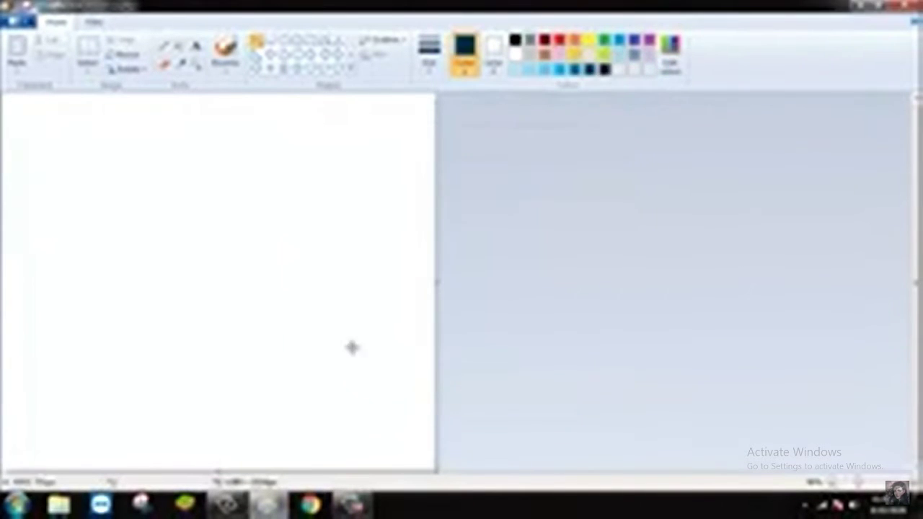
Draw parallel diagonal lines across the lower-right half of the canvas in the darker custom blues.
{"action": "left_click_drag", "start_coordinate": [14, 270], "coordinate": [195, 89]}
{"action": "left_click_drag", "start_coordinate": [109, 183], "coordinate": [371, 410]}
{"action": "mouse_move", "coordinate": [203, 467]}
{"action": "left_mouse_down"}
{"action": "mouse_move", "coordinate": [341, 267]}
{"action": "mouse_move", "coordinate": [473, 189]}
{"action": "mouse_move", "coordinate": [178, 486]}
{"action": "left_mouse_up"}
{"action": "left_click", "coordinate": [576, 70]}
{"action": "mouse_move", "coordinate": [82, 467]}
{"action": "left_mouse_down"}
{"action": "mouse_move", "coordinate": [470, 120]}
{"action": "mouse_move", "coordinate": [71, 488]}
{"action": "left_mouse_up"}
{"action": "left_click", "coordinate": [561, 72]}
{"action": "mouse_move", "coordinate": [10, 462]}
{"action": "left_mouse_down"}
{"action": "mouse_move", "coordinate": [445, 72]}
{"action": "mouse_move", "coordinate": [7, 473]}
{"action": "left_mouse_up"}
{"action": "left_click", "coordinate": [216, 392]}
Add more parallel diagonal lines toward the canvas's upper-left corner in progressively lighter custom blues.
{"action": "left_click", "coordinate": [546, 71]}
{"action": "mouse_move", "coordinate": [17, 390]}
{"action": "left_mouse_down"}
{"action": "mouse_move", "coordinate": [435, 2]}
{"action": "mouse_move", "coordinate": [459, 1]}
{"action": "left_mouse_up"}
{"action": "left_click_drag", "start_coordinate": [18, 390], "coordinate": [1, 427]}
{"action": "left_click", "coordinate": [44, 418]}
{"action": "left_click", "coordinate": [532, 70]}
{"action": "mouse_move", "coordinate": [13, 303]}
{"action": "left_mouse_down"}
{"action": "mouse_move", "coordinate": [209, 86]}
{"action": "mouse_move", "coordinate": [310, 45]}
{"action": "mouse_move", "coordinate": [1, 332]}
{"action": "left_mouse_up"}
{"action": "left_click", "coordinate": [31, 327]}
{"action": "left_click", "coordinate": [517, 71]}
{"action": "left_click_drag", "start_coordinate": [10, 218], "coordinate": [227, 10]}
{"action": "left_click_drag", "start_coordinate": [10, 217], "coordinate": [1, 223]}
Fill the diagonal bands from the upper-left corner inward with custom blues graded from palest to bright blue.
{"action": "left_click", "coordinate": [180, 46]}
{"action": "left_click", "coordinate": [75, 118]}
{"action": "left_click", "coordinate": [546, 71]}
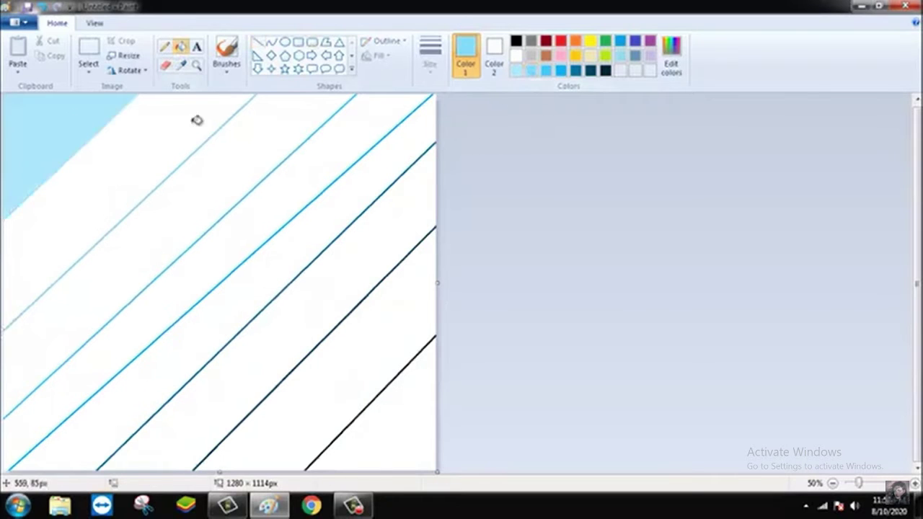
{"action": "left_click", "coordinate": [197, 119]}
{"action": "left_click", "coordinate": [282, 129]}
{"action": "left_click", "coordinate": [561, 70]}
{"action": "left_click", "coordinate": [337, 148]}
Fill the remaining bands with progressively darker teals down to near-black, and the lower-right corner with bright blue.
{"action": "left_click", "coordinate": [575, 70]}
{"action": "left_click", "coordinate": [399, 148]}
{"action": "left_click", "coordinate": [591, 70]}
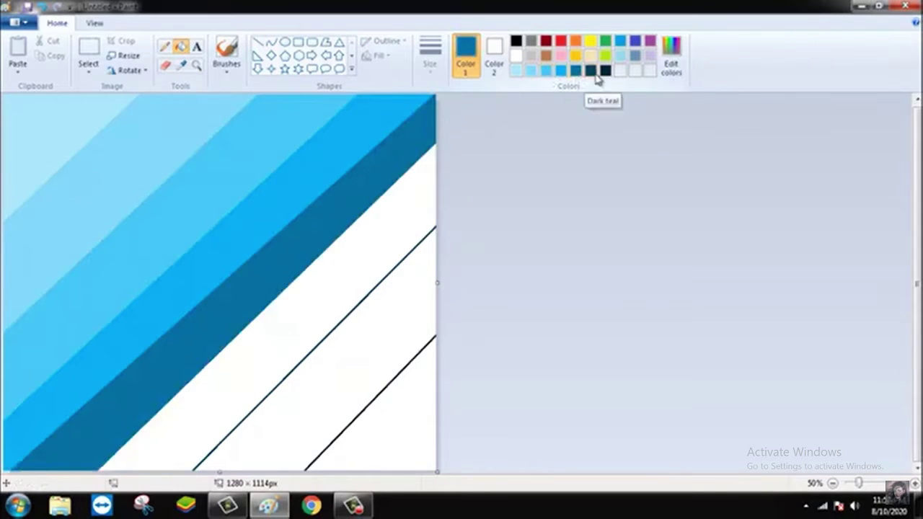
{"action": "left_click", "coordinate": [404, 209]}
{"action": "left_click", "coordinate": [368, 347]}
{"action": "left_click", "coordinate": [561, 70]}
{"action": "left_click", "coordinate": [420, 406]}
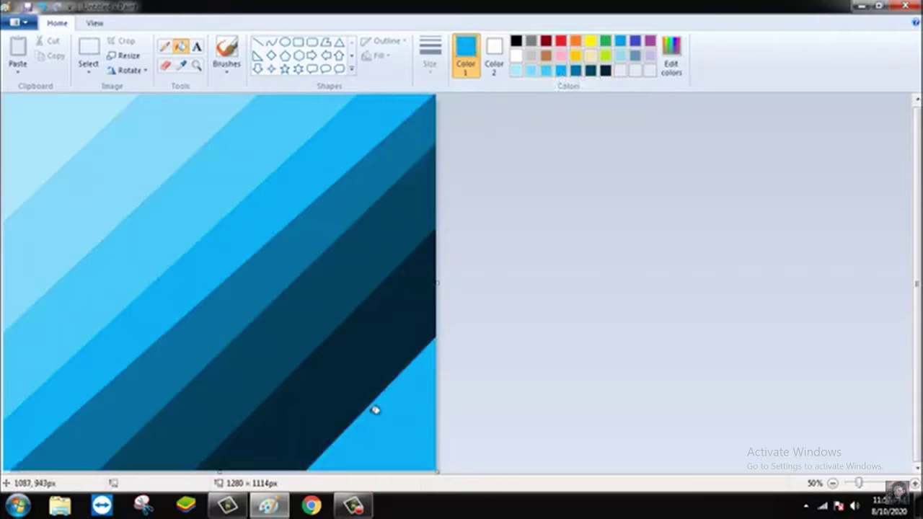
Resize the striped image to 1 pixel wide, keeping its height at 1114 pixels.
{"action": "left_click", "coordinate": [124, 55]}
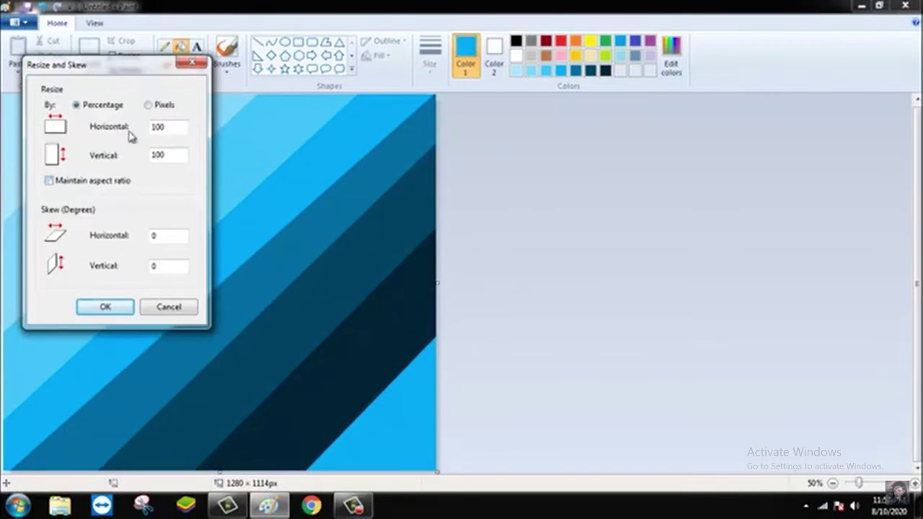
{"action": "key", "text": "BackSpace"}
{"action": "key", "text": "BackSpace"}
{"action": "left_click", "coordinate": [105, 306]}
Stretch the image's width in two resizes, to 10 pixels and to 100 pixels, with the aspect ratio unlocked.
{"action": "left_click", "coordinate": [125, 56]}
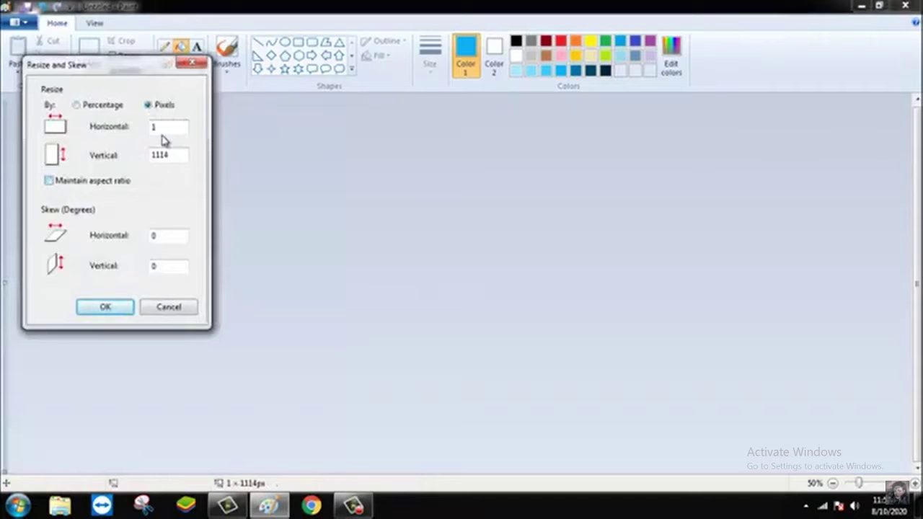
{"action": "type", "text": "0"}
{"action": "left_click", "coordinate": [106, 306]}
{"action": "left_click", "coordinate": [127, 57]}
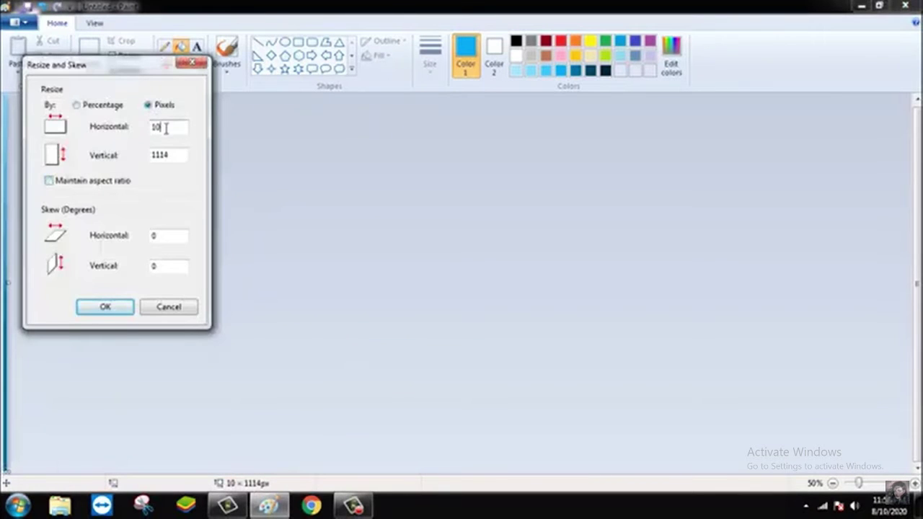
{"action": "type", "text": "0"}
{"action": "left_click", "coordinate": [106, 307]}
Stretch the gradient's width to 1000 pixels and finally to 10000 pixels, keeping the height at 1114 pixels.
{"action": "left_click", "coordinate": [126, 56]}
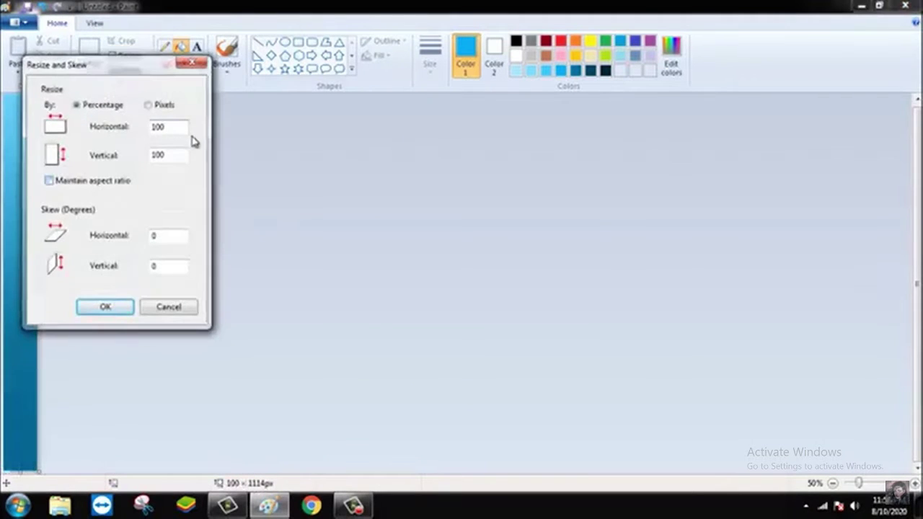
{"action": "type", "text": "0"}
{"action": "left_click", "coordinate": [106, 306]}
{"action": "left_click", "coordinate": [127, 57]}
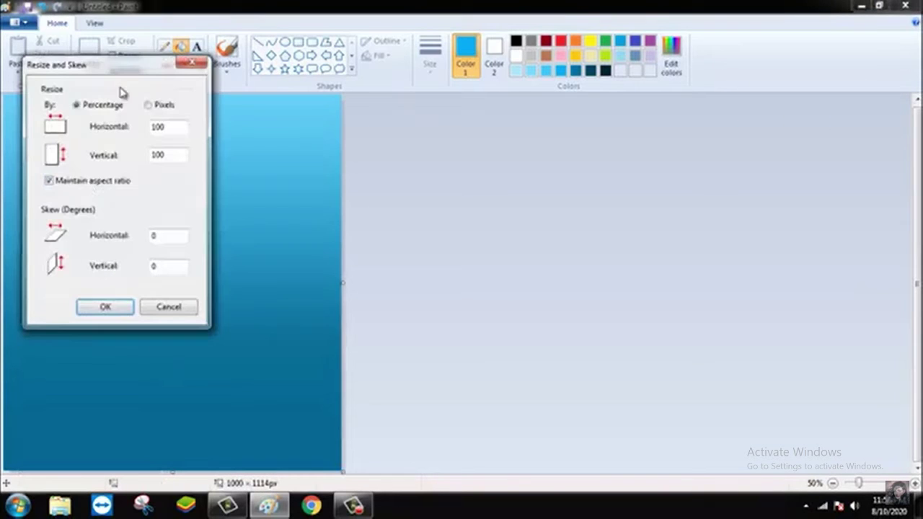
{"action": "key", "text": "Return"}
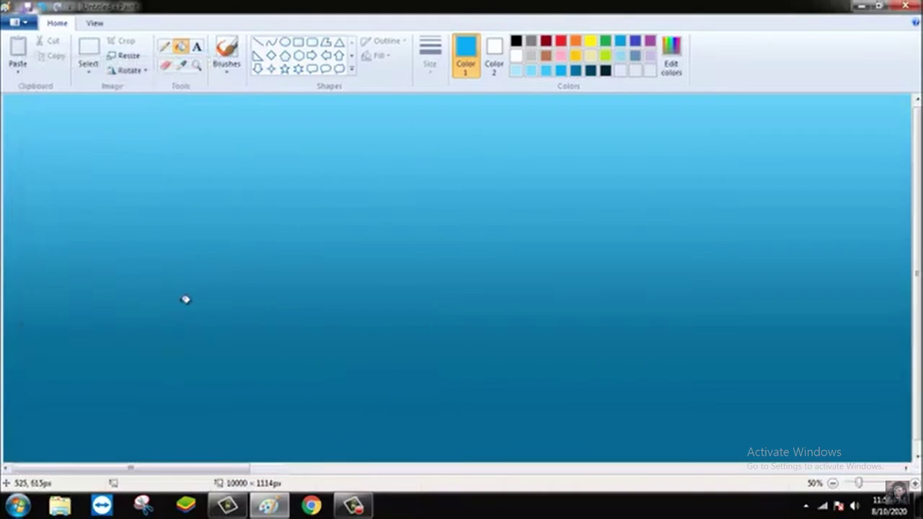
Add very pale custom tints based on light blue and light grey for the clouds.
{"action": "left_click", "coordinate": [516, 71]}
{"action": "left_click", "coordinate": [670, 56]}
{"action": "left_click_drag", "start_coordinate": [604, 179], "coordinate": [604, 170]}
{"action": "left_click", "coordinate": [337, 345]}
{"action": "left_click", "coordinate": [531, 56]}
{"action": "left_click", "coordinate": [671, 58]}
{"action": "left_click", "coordinate": [337, 344]}
Paint a billowing light blue cloud bank across the lower part of the sky with a thick brush.
{"action": "left_click", "coordinate": [531, 71]}
{"action": "left_click", "coordinate": [223, 67]}
{"action": "left_click", "coordinate": [225, 145]}
{"action": "left_click", "coordinate": [430, 54]}
{"action": "left_click", "coordinate": [442, 174]}
{"action": "mouse_move", "coordinate": [21, 296]}
{"action": "left_mouse_down"}
{"action": "mouse_move", "coordinate": [12, 304]}
{"action": "mouse_move", "coordinate": [161, 294]}
{"action": "mouse_move", "coordinate": [288, 324]}
{"action": "mouse_move", "coordinate": [330, 297]}
{"action": "mouse_move", "coordinate": [3, 323]}
{"action": "left_mouse_up"}
{"action": "mouse_move", "coordinate": [85, 321]}
{"action": "left_mouse_down"}
{"action": "mouse_move", "coordinate": [299, 341]}
{"action": "mouse_move", "coordinate": [378, 277]}
{"action": "mouse_move", "coordinate": [393, 301]}
{"action": "mouse_move", "coordinate": [456, 314]}
{"action": "mouse_move", "coordinate": [551, 310]}
{"action": "mouse_move", "coordinate": [619, 278]}
{"action": "mouse_move", "coordinate": [681, 300]}
{"action": "mouse_move", "coordinate": [602, 310]}
{"action": "left_mouse_up"}
Paint a paler cloud layer over the lower part of the light blue cloud bank.
{"action": "left_click", "coordinate": [620, 70]}
{"action": "mouse_move", "coordinate": [18, 328]}
{"action": "left_mouse_down"}
{"action": "mouse_move", "coordinate": [81, 312]}
{"action": "mouse_move", "coordinate": [148, 343]}
{"action": "mouse_move", "coordinate": [220, 332]}
{"action": "mouse_move", "coordinate": [268, 357]}
{"action": "mouse_move", "coordinate": [303, 333]}
{"action": "mouse_move", "coordinate": [328, 334]}
{"action": "mouse_move", "coordinate": [369, 321]}
{"action": "left_mouse_up"}
{"action": "mouse_move", "coordinate": [62, 337]}
{"action": "left_mouse_down"}
{"action": "mouse_move", "coordinate": [96, 327]}
{"action": "mouse_move", "coordinate": [143, 348]}
{"action": "left_mouse_up"}
{"action": "mouse_move", "coordinate": [424, 323]}
{"action": "left_mouse_down"}
{"action": "mouse_move", "coordinate": [456, 343]}
{"action": "mouse_move", "coordinate": [535, 326]}
{"action": "left_mouse_up"}
Add pale grey shading through the middle of the cloud bank and add another custom colour based on light grey.
{"action": "left_click", "coordinate": [648, 70]}
{"action": "left_click_drag", "start_coordinate": [11, 342], "coordinate": [62, 354]}
{"action": "mouse_move", "coordinate": [137, 350]}
{"action": "left_mouse_down"}
{"action": "mouse_move", "coordinate": [282, 359]}
{"action": "mouse_move", "coordinate": [356, 339]}
{"action": "mouse_move", "coordinate": [292, 342]}
{"action": "mouse_move", "coordinate": [362, 333]}
{"action": "mouse_move", "coordinate": [435, 352]}
{"action": "mouse_move", "coordinate": [656, 312]}
{"action": "left_mouse_up"}
{"action": "left_click", "coordinate": [671, 63]}
{"action": "left_click", "coordinate": [346, 342]}
{"action": "left_click", "coordinate": [531, 56]}
Paint near-white and very pale blue puffs along the lower edge of the cloud bank, tapering toward its right end.
{"action": "left_click", "coordinate": [621, 70]}
{"action": "mouse_move", "coordinate": [5, 353]}
{"action": "left_mouse_down"}
{"action": "mouse_move", "coordinate": [91, 362]}
{"action": "mouse_move", "coordinate": [83, 356]}
{"action": "mouse_move", "coordinate": [144, 372]}
{"action": "mouse_move", "coordinate": [198, 359]}
{"action": "mouse_move", "coordinate": [211, 370]}
{"action": "mouse_move", "coordinate": [169, 361]}
{"action": "mouse_move", "coordinate": [258, 373]}
{"action": "mouse_move", "coordinate": [360, 360]}
{"action": "mouse_move", "coordinate": [397, 330]}
{"action": "mouse_move", "coordinate": [390, 352]}
{"action": "mouse_move", "coordinate": [447, 351]}
{"action": "mouse_move", "coordinate": [451, 362]}
{"action": "mouse_move", "coordinate": [493, 345]}
{"action": "mouse_move", "coordinate": [547, 335]}
{"action": "left_mouse_up"}
{"action": "mouse_move", "coordinate": [599, 346]}
{"action": "left_mouse_down"}
{"action": "mouse_move", "coordinate": [696, 317]}
{"action": "mouse_move", "coordinate": [710, 333]}
{"action": "mouse_move", "coordinate": [730, 332]}
{"action": "left_mouse_up"}
{"action": "left_click", "coordinate": [606, 72]}
{"action": "mouse_move", "coordinate": [79, 379]}
{"action": "left_mouse_down"}
{"action": "mouse_move", "coordinate": [124, 368]}
{"action": "mouse_move", "coordinate": [190, 374]}
{"action": "mouse_move", "coordinate": [224, 389]}
{"action": "mouse_move", "coordinate": [286, 388]}
{"action": "mouse_move", "coordinate": [379, 362]}
{"action": "mouse_move", "coordinate": [369, 383]}
{"action": "mouse_move", "coordinate": [578, 363]}
{"action": "mouse_move", "coordinate": [565, 353]}
{"action": "mouse_move", "coordinate": [620, 361]}
{"action": "mouse_move", "coordinate": [747, 334]}
{"action": "left_mouse_up"}
{"action": "mouse_move", "coordinate": [701, 312]}
{"action": "left_mouse_down"}
{"action": "mouse_move", "coordinate": [779, 334]}
{"action": "mouse_move", "coordinate": [704, 353]}
{"action": "left_mouse_up"}
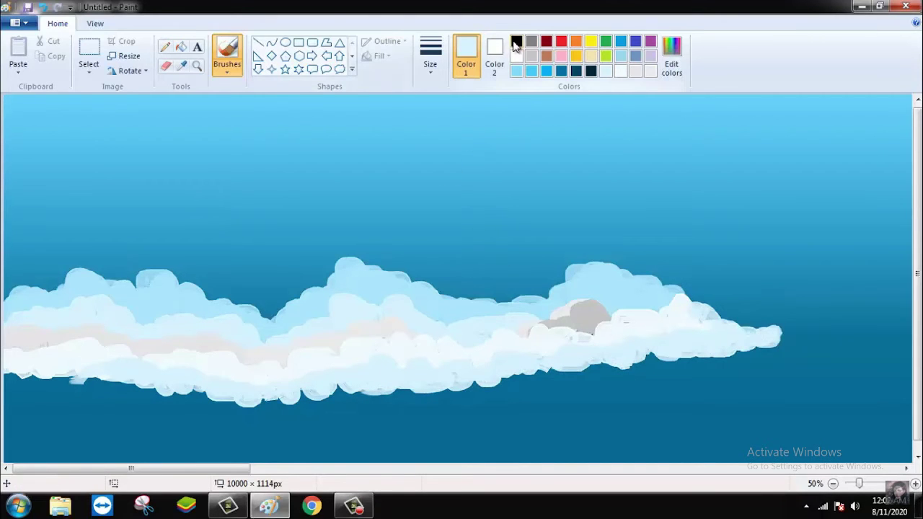
Paint a range of very dark teal hills beneath the clouds across the visible canvas.
{"action": "left_click", "coordinate": [591, 71]}
{"action": "mouse_move", "coordinate": [33, 441]}
{"action": "left_mouse_down"}
{"action": "mouse_move", "coordinate": [10, 447]}
{"action": "mouse_move", "coordinate": [153, 457]}
{"action": "left_mouse_up"}
{"action": "mouse_move", "coordinate": [5, 381]}
{"action": "left_mouse_down"}
{"action": "mouse_move", "coordinate": [271, 410]}
{"action": "mouse_move", "coordinate": [741, 356]}
{"action": "mouse_move", "coordinate": [919, 387]}
{"action": "left_mouse_up"}
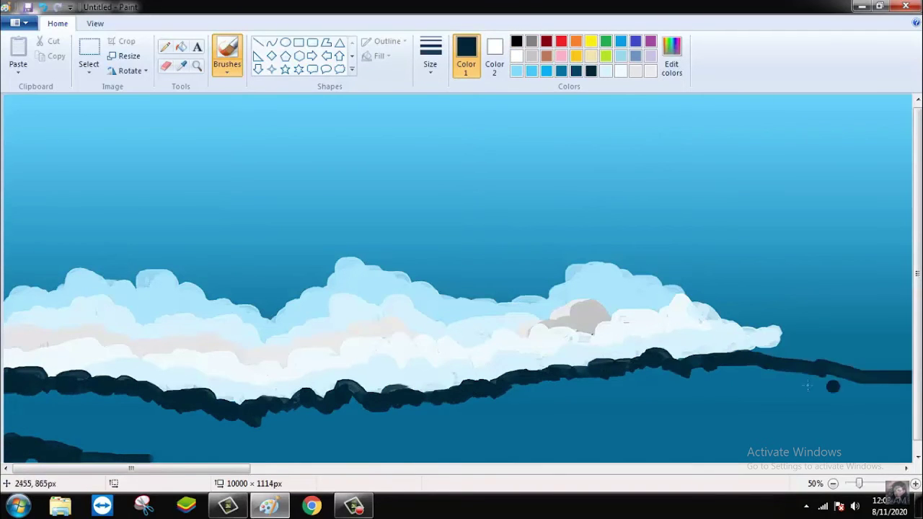
{"action": "mouse_move", "coordinate": [10, 388]}
{"action": "left_mouse_down"}
{"action": "mouse_move", "coordinate": [224, 424]}
{"action": "mouse_move", "coordinate": [258, 400]}
{"action": "mouse_move", "coordinate": [388, 411]}
{"action": "mouse_move", "coordinate": [692, 370]}
{"action": "mouse_move", "coordinate": [876, 382]}
{"action": "mouse_move", "coordinate": [573, 393]}
{"action": "left_mouse_up"}
{"action": "left_click_drag", "start_coordinate": [716, 375], "coordinate": [552, 386]}
{"action": "left_click_drag", "start_coordinate": [750, 393], "coordinate": [900, 392]}
Cover the area below the dark hills with solid black ground.
{"action": "left_click", "coordinate": [517, 42]}
{"action": "mouse_move", "coordinate": [97, 398]}
{"action": "left_mouse_down"}
{"action": "mouse_move", "coordinate": [23, 446]}
{"action": "mouse_move", "coordinate": [49, 394]}
{"action": "mouse_move", "coordinate": [97, 443]}
{"action": "mouse_move", "coordinate": [414, 446]}
{"action": "left_mouse_up"}
{"action": "mouse_move", "coordinate": [474, 451]}
{"action": "left_mouse_down"}
{"action": "mouse_move", "coordinate": [98, 450]}
{"action": "mouse_move", "coordinate": [829, 409]}
{"action": "mouse_move", "coordinate": [374, 422]}
{"action": "mouse_move", "coordinate": [602, 450]}
{"action": "mouse_move", "coordinate": [404, 435]}
{"action": "mouse_move", "coordinate": [794, 425]}
{"action": "mouse_move", "coordinate": [910, 398]}
{"action": "left_mouse_up"}
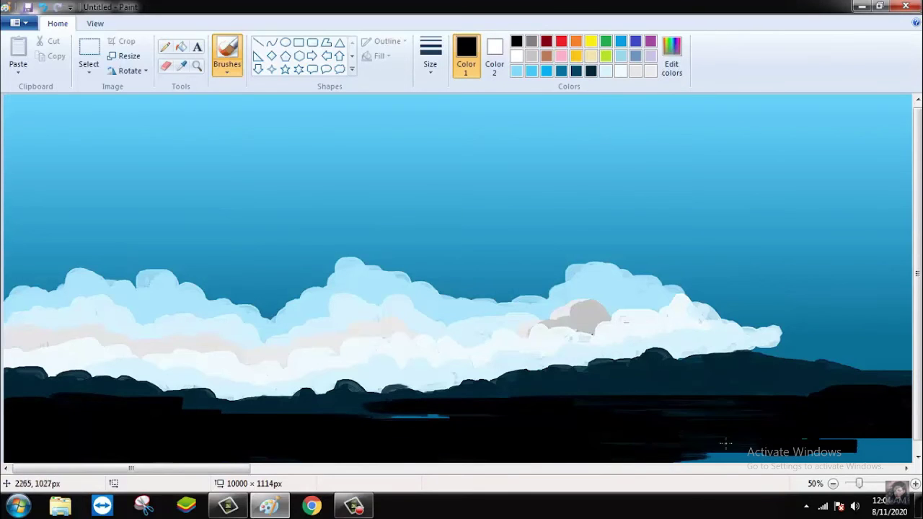
{"action": "mouse_move", "coordinate": [642, 447]}
{"action": "left_mouse_down"}
{"action": "mouse_move", "coordinate": [825, 436]}
{"action": "mouse_move", "coordinate": [894, 444]}
{"action": "mouse_move", "coordinate": [845, 452]}
{"action": "mouse_move", "coordinate": [890, 446]}
{"action": "left_mouse_up"}
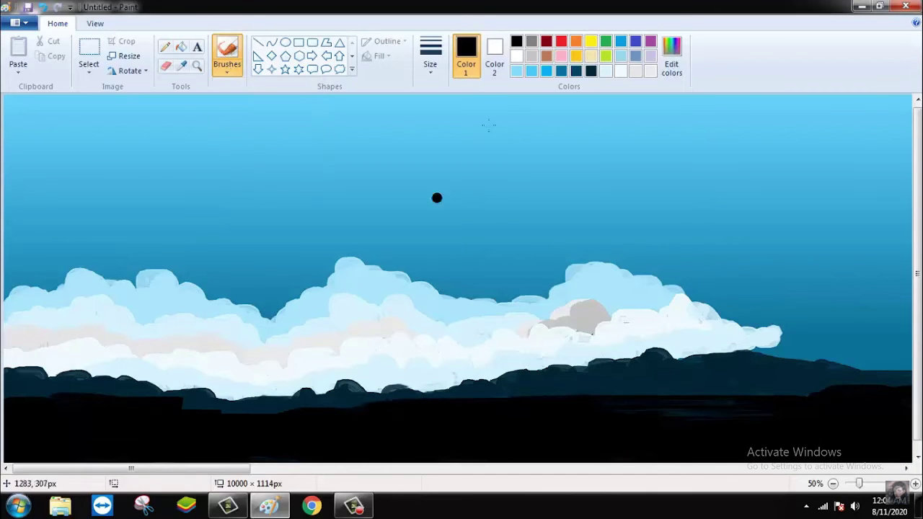
Roughen the black ground's upper edge with bumps and build up a black mound at the right end.
{"action": "left_click_drag", "start_coordinate": [57, 404], "coordinate": [86, 395]}
{"action": "mouse_move", "coordinate": [192, 409]}
{"action": "left_mouse_down"}
{"action": "mouse_move", "coordinate": [330, 412]}
{"action": "mouse_move", "coordinate": [426, 393]}
{"action": "mouse_move", "coordinate": [508, 396]}
{"action": "left_mouse_up"}
{"action": "mouse_move", "coordinate": [564, 402]}
{"action": "left_mouse_down"}
{"action": "mouse_move", "coordinate": [596, 390]}
{"action": "mouse_move", "coordinate": [701, 406]}
{"action": "mouse_move", "coordinate": [710, 387]}
{"action": "left_mouse_up"}
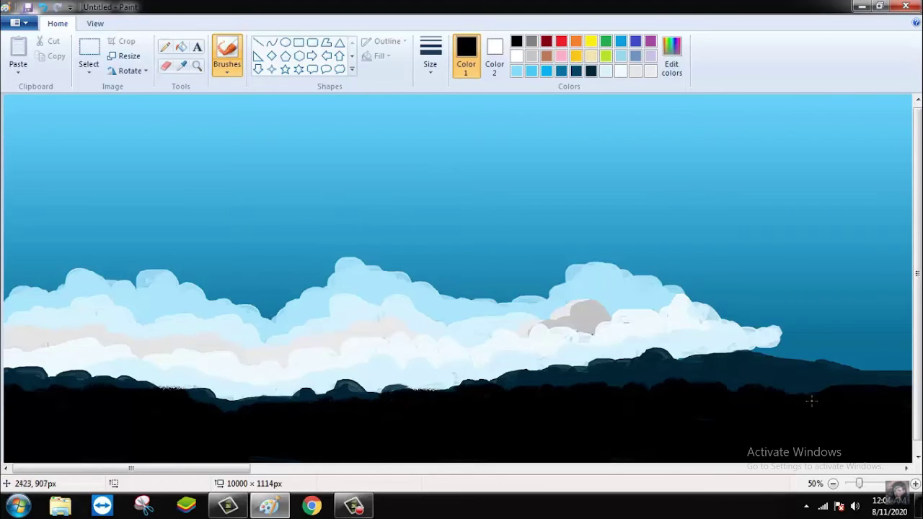
{"action": "mouse_move", "coordinate": [904, 376]}
{"action": "left_mouse_down"}
{"action": "mouse_move", "coordinate": [811, 376]}
{"action": "mouse_move", "coordinate": [897, 346]}
{"action": "mouse_move", "coordinate": [811, 383]}
{"action": "mouse_move", "coordinate": [910, 336]}
{"action": "mouse_move", "coordinate": [865, 349]}
{"action": "mouse_move", "coordinate": [888, 353]}
{"action": "left_mouse_up"}
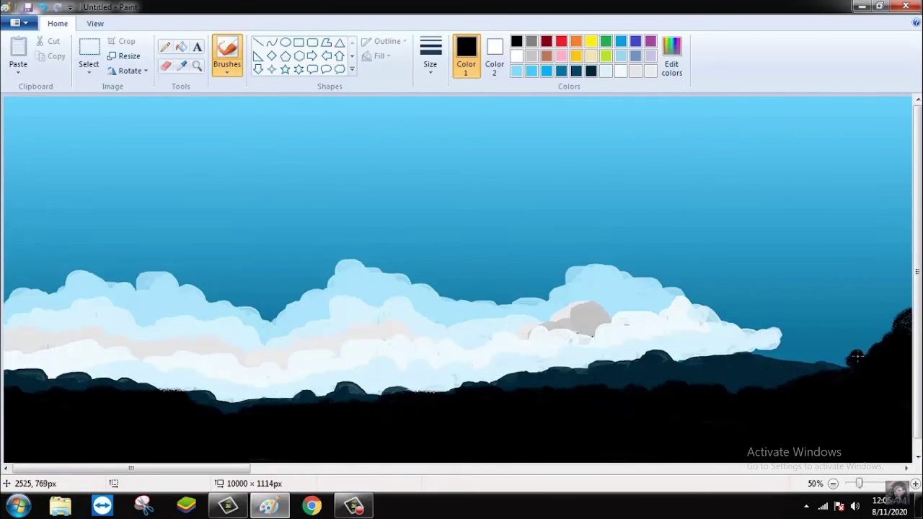
{"action": "mouse_move", "coordinate": [782, 383]}
{"action": "left_mouse_down"}
{"action": "mouse_move", "coordinate": [883, 339]}
{"action": "mouse_move", "coordinate": [910, 299]}
{"action": "left_mouse_up"}
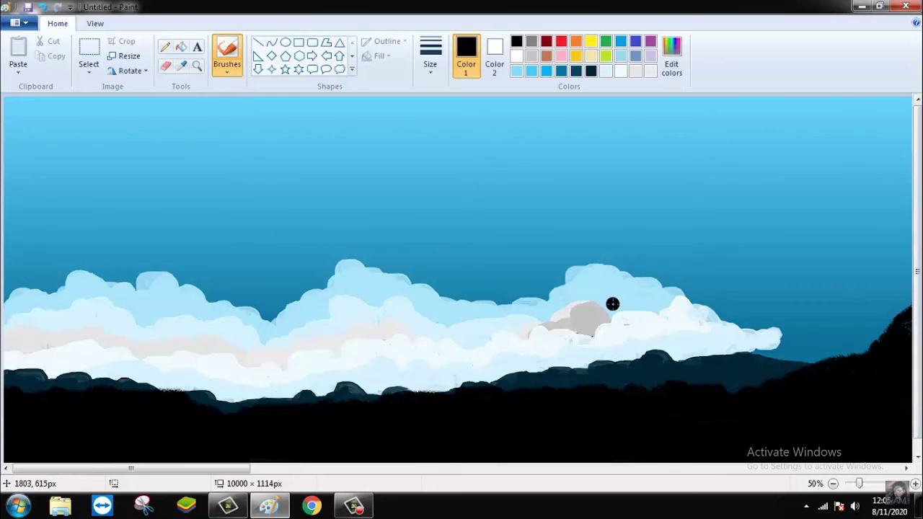
Paint thin black grass blades along the left part of the ground with a finer brush.
{"action": "left_click", "coordinate": [227, 66]}
{"action": "left_click", "coordinate": [228, 91]}
{"action": "left_click", "coordinate": [433, 64]}
{"action": "left_click", "coordinate": [457, 93]}
{"action": "left_click_drag", "start_coordinate": [245, 406], "coordinate": [254, 383]}
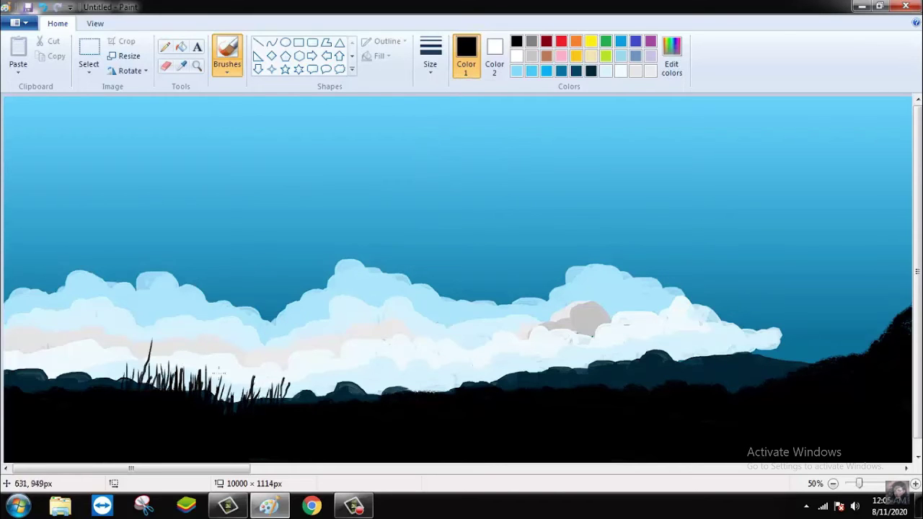
{"action": "left_click_drag", "start_coordinate": [271, 398], "coordinate": [278, 354]}
{"action": "left_click_drag", "start_coordinate": [318, 401], "coordinate": [312, 366]}
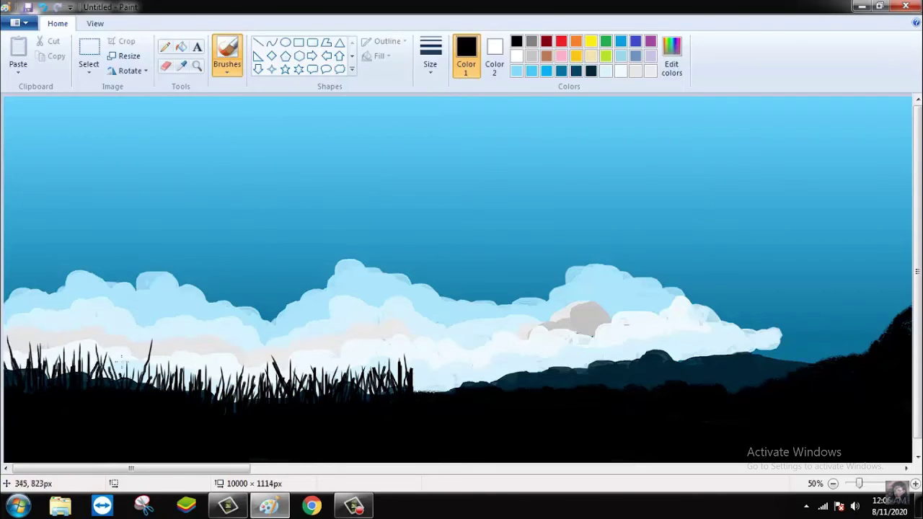
Thicken the left grass and continue the black blades across the middle of the ground toward the right mound.
{"action": "left_click_drag", "start_coordinate": [160, 393], "coordinate": [173, 354]}
{"action": "left_click_drag", "start_coordinate": [182, 392], "coordinate": [189, 361]}
{"action": "left_click_drag", "start_coordinate": [231, 394], "coordinate": [229, 369]}
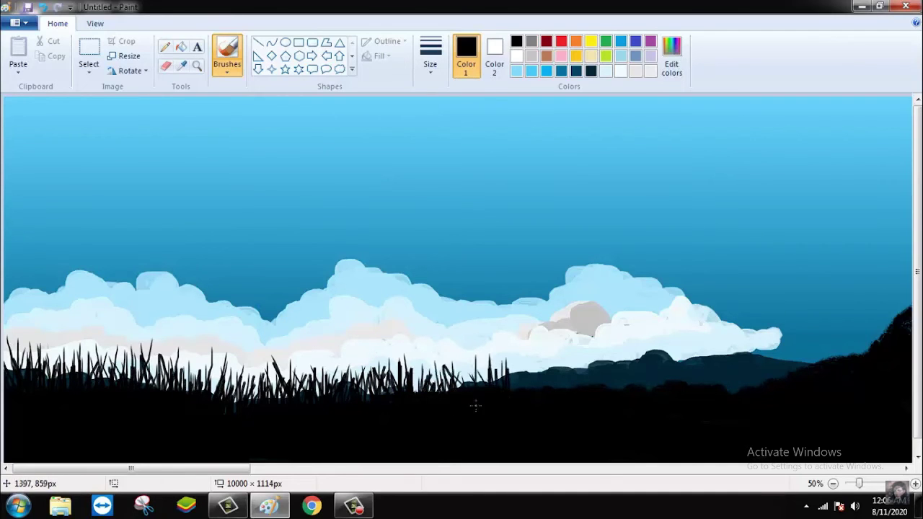
{"action": "left_click_drag", "start_coordinate": [517, 389], "coordinate": [522, 354]}
{"action": "left_click_drag", "start_coordinate": [536, 389], "coordinate": [545, 361]}
{"action": "left_click_drag", "start_coordinate": [555, 388], "coordinate": [560, 352]}
{"action": "left_click_drag", "start_coordinate": [575, 389], "coordinate": [583, 351]}
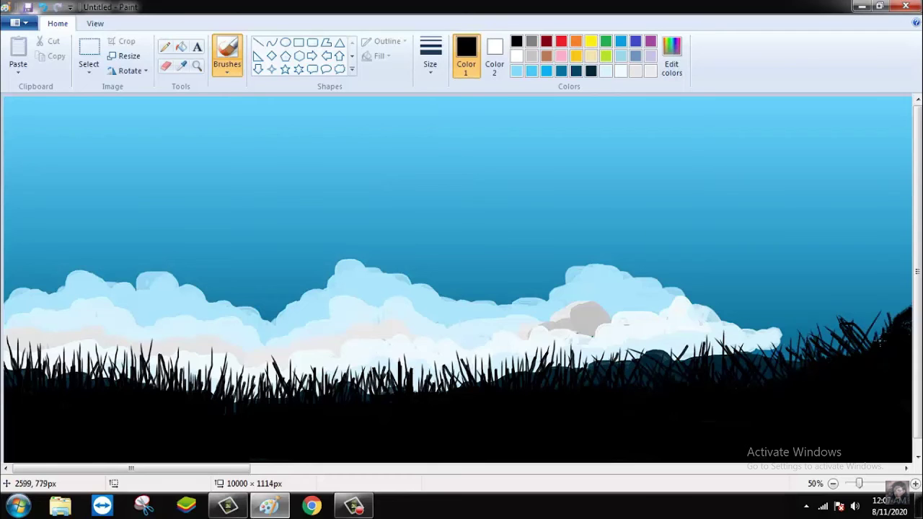
Add tall grass blades and curved stems with seed heads on the right mound.
{"action": "left_click_drag", "start_coordinate": [885, 336], "coordinate": [876, 310]}
{"action": "left_click_drag", "start_coordinate": [897, 328], "coordinate": [890, 293]}
{"action": "mouse_move", "coordinate": [918, 307]}
{"action": "left_mouse_down"}
{"action": "mouse_move", "coordinate": [918, 321]}
{"action": "mouse_move", "coordinate": [918, 307]}
{"action": "left_mouse_up"}
{"action": "left_click_drag", "start_coordinate": [902, 310], "coordinate": [903, 282]}
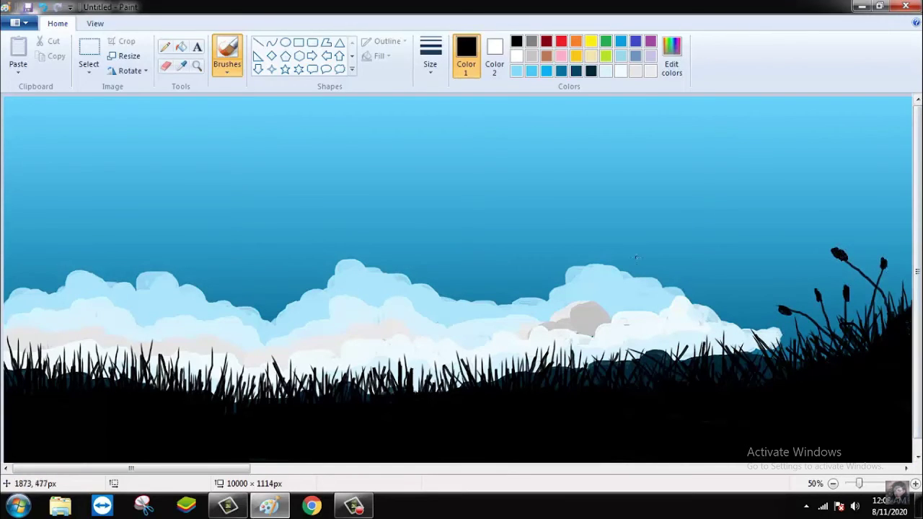
Paint a thick black tree trunk on the left, from the top of the canvas down to the grass.
{"action": "left_click", "coordinate": [227, 58]}
{"action": "left_click", "coordinate": [228, 118]}
{"action": "left_click", "coordinate": [431, 57]}
{"action": "left_click", "coordinate": [462, 180]}
{"action": "left_click_drag", "start_coordinate": [104, 103], "coordinate": [92, 420]}
{"action": "left_click_drag", "start_coordinate": [104, 124], "coordinate": [88, 407]}
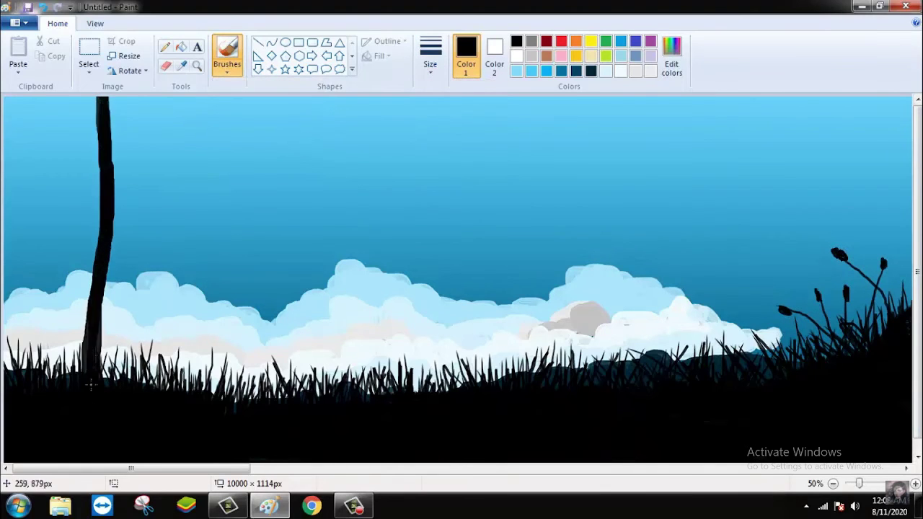
{"action": "left_click_drag", "start_coordinate": [101, 100], "coordinate": [98, 286]}
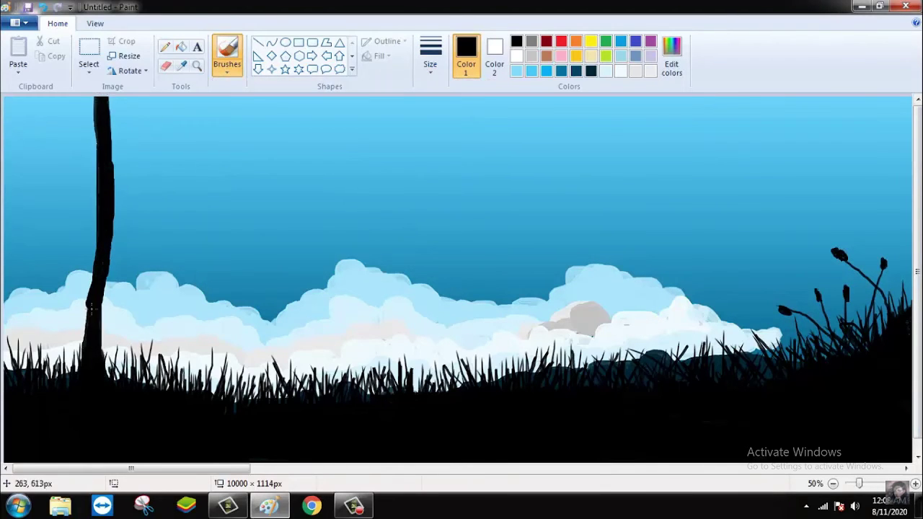
{"action": "left_click_drag", "start_coordinate": [101, 251], "coordinate": [79, 370]}
Paint a branch forking to each side of the upper trunk and widen the trunk's base.
{"action": "left_click", "coordinate": [227, 69]}
{"action": "left_click", "coordinate": [429, 65]}
{"action": "mouse_move", "coordinate": [115, 168]}
{"action": "left_mouse_down"}
{"action": "mouse_move", "coordinate": [175, 83]}
{"action": "mouse_move", "coordinate": [145, 130]}
{"action": "mouse_move", "coordinate": [165, 98]}
{"action": "left_mouse_up"}
{"action": "mouse_move", "coordinate": [99, 215]}
{"action": "left_mouse_down"}
{"action": "mouse_move", "coordinate": [34, 96]}
{"action": "mouse_move", "coordinate": [90, 170]}
{"action": "mouse_move", "coordinate": [99, 201]}
{"action": "left_mouse_up"}
{"action": "left_click_drag", "start_coordinate": [103, 249], "coordinate": [57, 383]}
{"action": "left_click", "coordinate": [126, 349]}
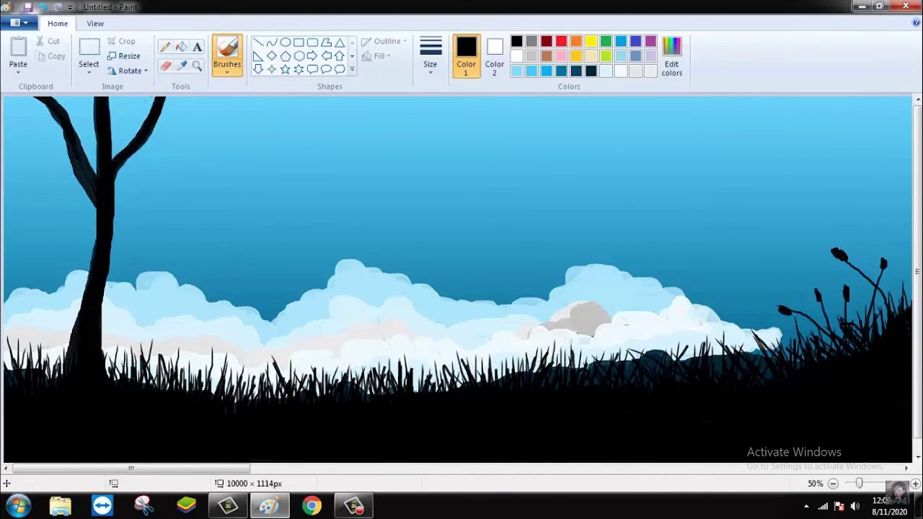
Paint a cluster of small black leaves beneath the right branch with a calligraphy brush.
{"action": "left_click", "coordinate": [227, 72]}
{"action": "left_click", "coordinate": [279, 117]}
{"action": "mouse_move", "coordinate": [136, 153]}
{"action": "left_mouse_down"}
{"action": "mouse_move", "coordinate": [155, 180]}
{"action": "mouse_move", "coordinate": [142, 164]}
{"action": "mouse_move", "coordinate": [123, 184]}
{"action": "left_mouse_up"}
{"action": "left_click", "coordinate": [227, 71]}
{"action": "left_click", "coordinate": [281, 93]}
{"action": "left_click", "coordinate": [432, 67]}
{"action": "left_click", "coordinate": [455, 174]}
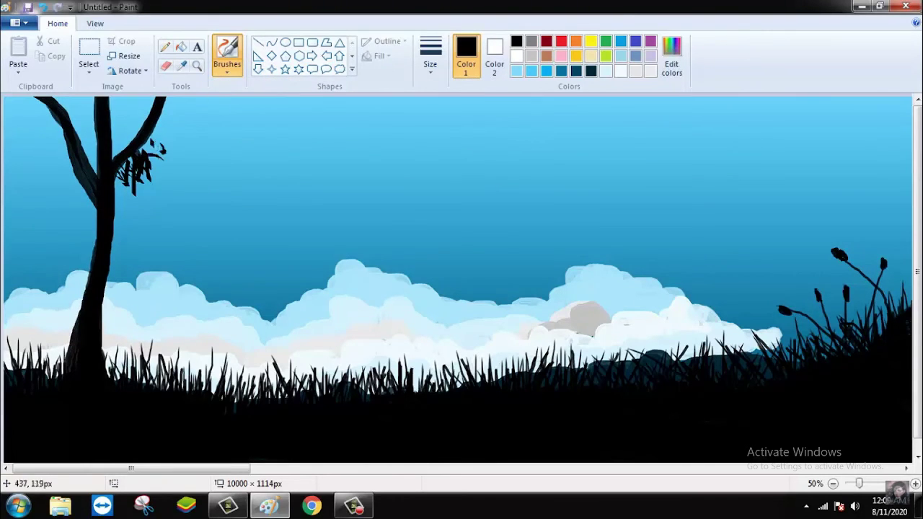
{"action": "left_click_drag", "start_coordinate": [181, 164], "coordinate": [180, 174]}
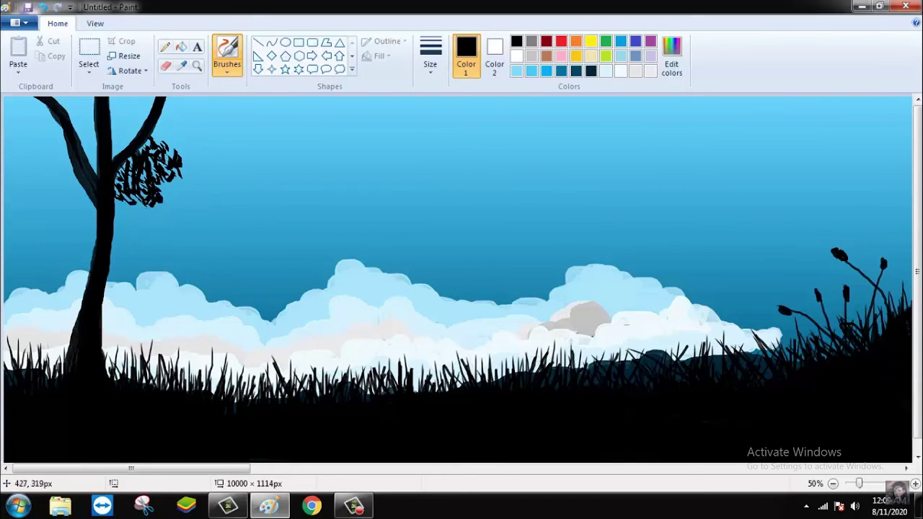
Extend the black leaf clusters over both branches to form a full tree canopy in the upper-left corner.
{"action": "mouse_move", "coordinate": [130, 211]}
{"action": "left_mouse_down"}
{"action": "mouse_move", "coordinate": [163, 205]}
{"action": "mouse_move", "coordinate": [163, 193]}
{"action": "mouse_move", "coordinate": [196, 199]}
{"action": "mouse_move", "coordinate": [194, 137]}
{"action": "mouse_move", "coordinate": [216, 166]}
{"action": "mouse_move", "coordinate": [190, 198]}
{"action": "mouse_move", "coordinate": [128, 225]}
{"action": "mouse_move", "coordinate": [145, 159]}
{"action": "mouse_move", "coordinate": [126, 153]}
{"action": "mouse_move", "coordinate": [123, 109]}
{"action": "mouse_move", "coordinate": [220, 101]}
{"action": "mouse_move", "coordinate": [232, 113]}
{"action": "mouse_move", "coordinate": [199, 130]}
{"action": "mouse_move", "coordinate": [227, 152]}
{"action": "mouse_move", "coordinate": [215, 165]}
{"action": "mouse_move", "coordinate": [249, 154]}
{"action": "mouse_move", "coordinate": [246, 192]}
{"action": "mouse_move", "coordinate": [267, 178]}
{"action": "mouse_move", "coordinate": [270, 140]}
{"action": "mouse_move", "coordinate": [155, 205]}
{"action": "mouse_move", "coordinate": [191, 225]}
{"action": "mouse_move", "coordinate": [266, 112]}
{"action": "mouse_move", "coordinate": [284, 109]}
{"action": "mouse_move", "coordinate": [254, 122]}
{"action": "left_mouse_up"}
{"action": "mouse_move", "coordinate": [67, 136]}
{"action": "left_mouse_down"}
{"action": "mouse_move", "coordinate": [69, 173]}
{"action": "mouse_move", "coordinate": [51, 141]}
{"action": "mouse_move", "coordinate": [36, 144]}
{"action": "mouse_move", "coordinate": [82, 164]}
{"action": "mouse_move", "coordinate": [79, 121]}
{"action": "mouse_move", "coordinate": [40, 102]}
{"action": "mouse_move", "coordinate": [73, 108]}
{"action": "mouse_move", "coordinate": [47, 121]}
{"action": "mouse_move", "coordinate": [18, 108]}
{"action": "mouse_move", "coordinate": [23, 135]}
{"action": "mouse_move", "coordinate": [1, 155]}
{"action": "mouse_move", "coordinate": [24, 178]}
{"action": "mouse_move", "coordinate": [79, 196]}
{"action": "mouse_move", "coordinate": [33, 201]}
{"action": "mouse_move", "coordinate": [12, 173]}
{"action": "left_mouse_up"}
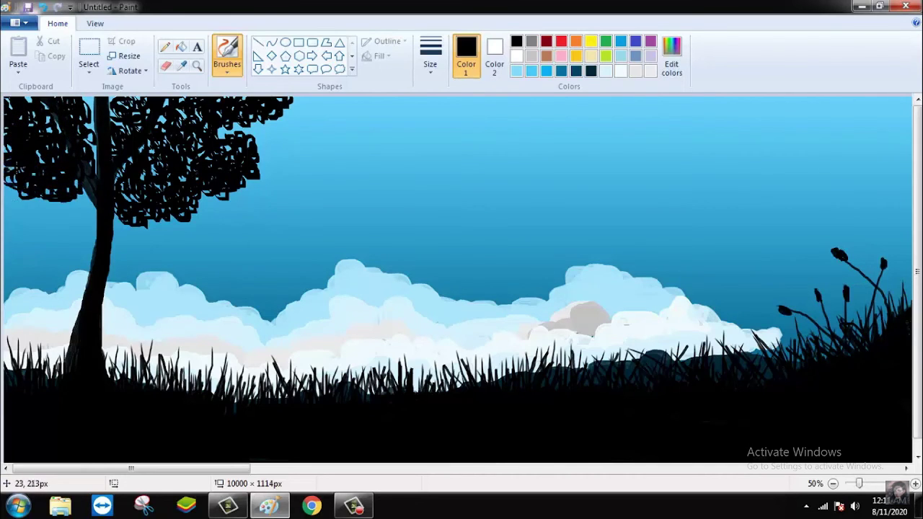
{"action": "mouse_move", "coordinate": [61, 206]}
{"action": "left_mouse_down"}
{"action": "mouse_move", "coordinate": [10, 207]}
{"action": "mouse_move", "coordinate": [4, 185]}
{"action": "left_mouse_up"}
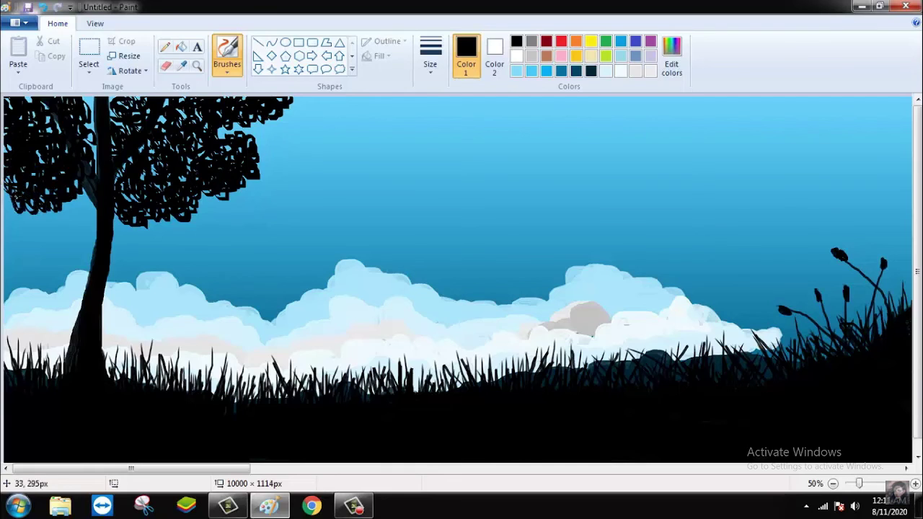
{"action": "left_click_drag", "start_coordinate": [166, 169], "coordinate": [57, 127]}
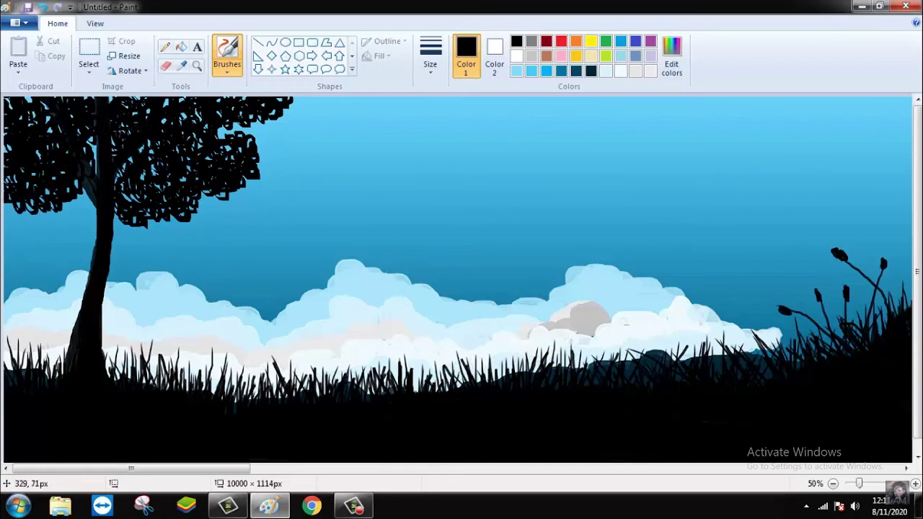
Extend the large tree's black leaf canopy further right along the canvas's upper edge.
{"action": "left_click_drag", "start_coordinate": [183, 132], "coordinate": [31, 98]}
{"action": "mouse_move", "coordinate": [163, 153]}
{"action": "left_mouse_down"}
{"action": "mouse_move", "coordinate": [328, 103]}
{"action": "mouse_move", "coordinate": [343, 87]}
{"action": "left_mouse_up"}
Paint a thin black trunk rising from the grass right of centre, with main branches spreading to both sides.
{"action": "left_click_drag", "start_coordinate": [649, 271], "coordinate": [657, 408]}
{"action": "left_click_drag", "start_coordinate": [672, 251], "coordinate": [656, 362]}
{"action": "left_click_drag", "start_coordinate": [603, 251], "coordinate": [653, 315]}
{"action": "mouse_move", "coordinate": [665, 221]}
{"action": "left_mouse_down"}
{"action": "mouse_move", "coordinate": [718, 269]}
{"action": "mouse_move", "coordinate": [653, 286]}
{"action": "left_mouse_up"}
{"action": "left_click_drag", "start_coordinate": [717, 268], "coordinate": [666, 292]}
{"action": "left_click_drag", "start_coordinate": [563, 268], "coordinate": [638, 294]}
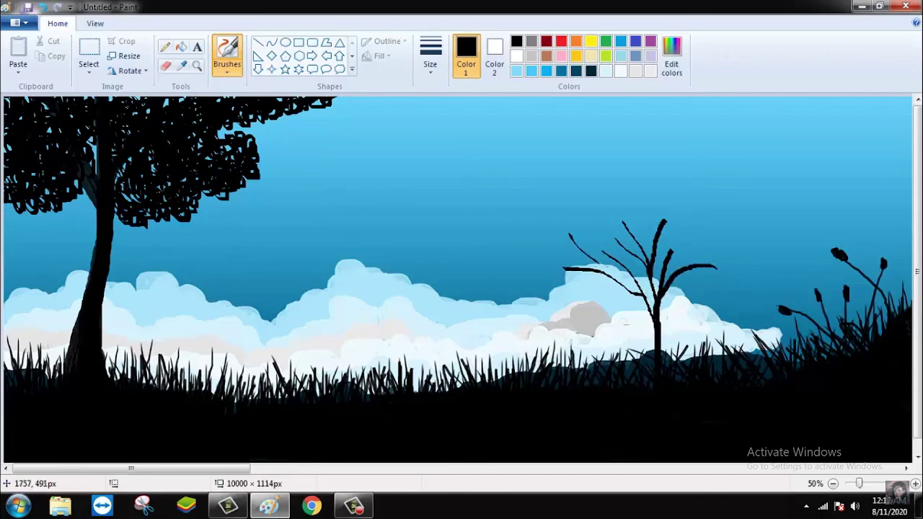
Add upper branches and smaller twigs to the thin tree to form a full bare black crown.
{"action": "left_click_drag", "start_coordinate": [701, 228], "coordinate": [660, 245]}
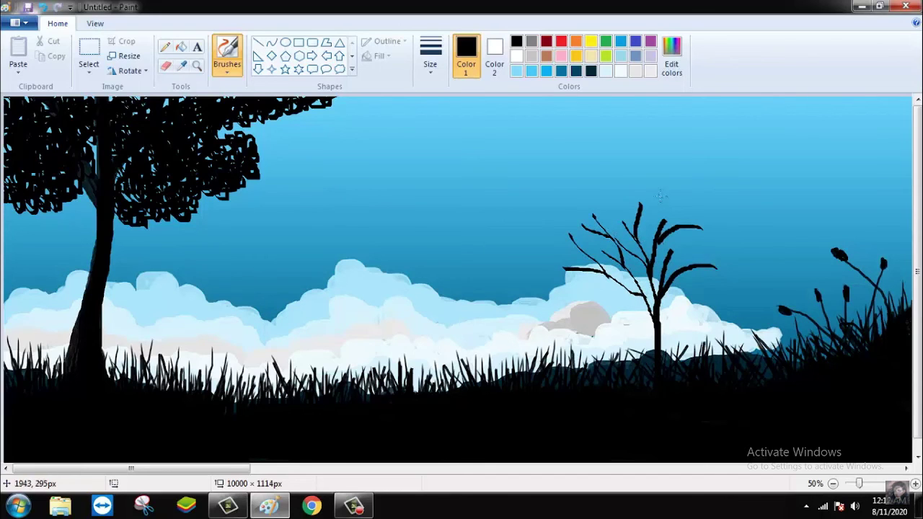
{"action": "left_click_drag", "start_coordinate": [643, 206], "coordinate": [613, 159]}
{"action": "left_click_drag", "start_coordinate": [694, 181], "coordinate": [659, 212]}
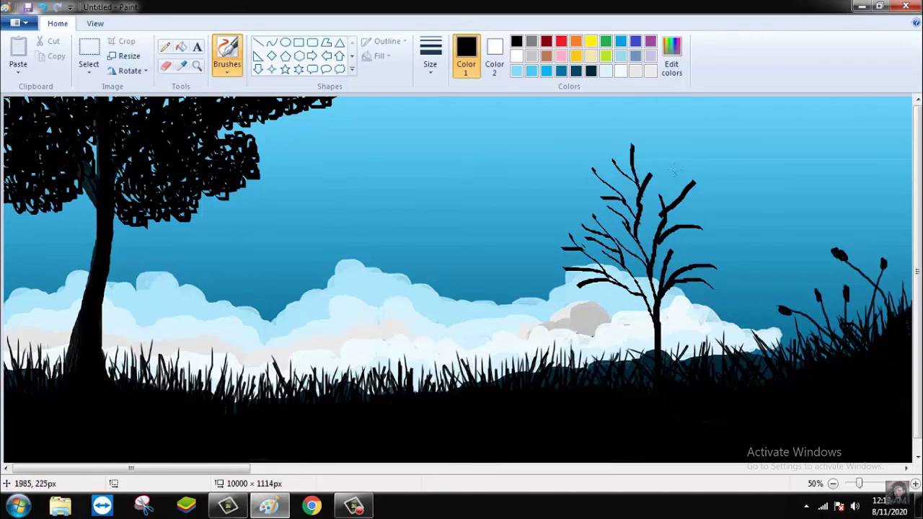
{"action": "left_click_drag", "start_coordinate": [691, 154], "coordinate": [679, 191]}
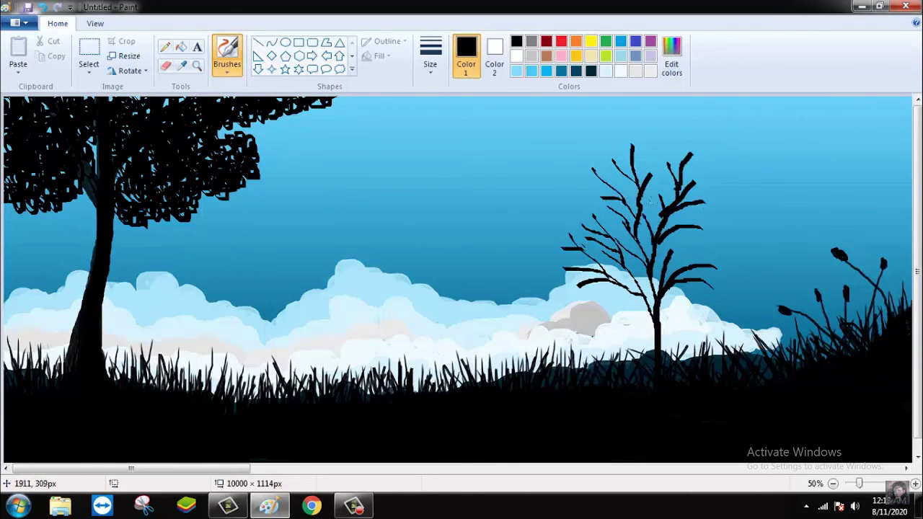
{"action": "left_click_drag", "start_coordinate": [658, 141], "coordinate": [639, 186]}
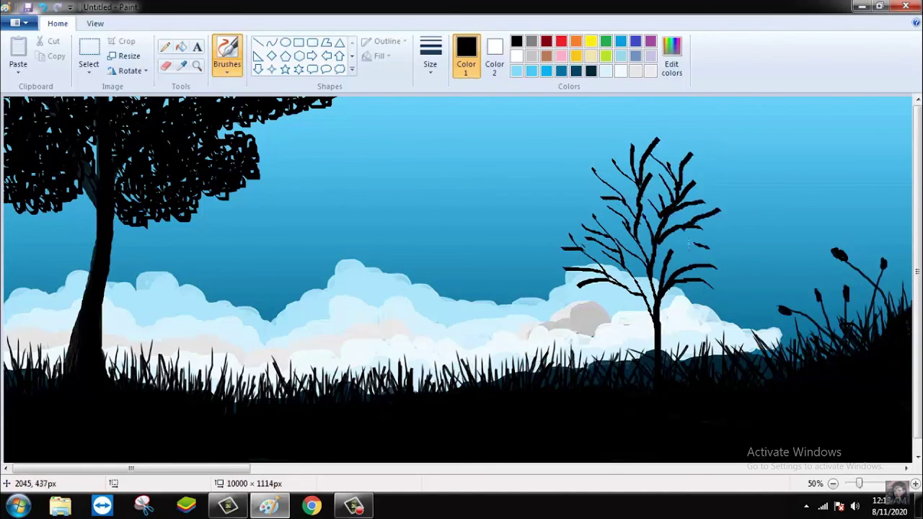
Draw a filled white circle as a moon in the upper middle of the sky, between the two trees.
{"action": "left_click", "coordinate": [285, 41]}
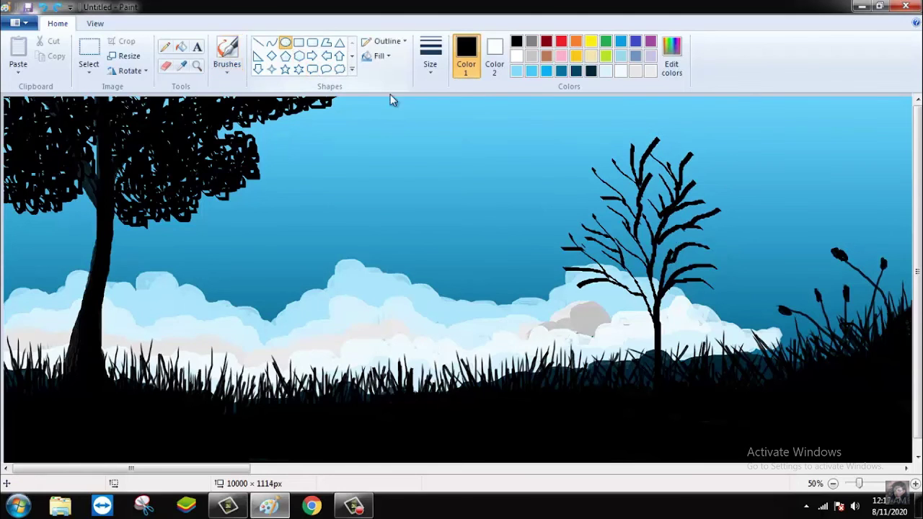
{"action": "left_click", "coordinate": [373, 43]}
{"action": "left_click", "coordinate": [388, 80]}
{"action": "left_click", "coordinate": [382, 57]}
{"action": "left_click", "coordinate": [392, 90]}
{"action": "left_click_drag", "start_coordinate": [423, 145], "coordinate": [494, 219]}
{"action": "left_click_drag", "start_coordinate": [469, 188], "coordinate": [473, 169]}
{"action": "left_click", "coordinate": [544, 177]}
Scatter small white brush dots as stars across the upper sky, from the large tree to the right edge.
{"action": "left_click", "coordinate": [227, 72]}
{"action": "left_click", "coordinate": [307, 92]}
{"action": "left_click", "coordinate": [431, 58]}
{"action": "left_click", "coordinate": [667, 137]}
{"action": "left_click", "coordinate": [703, 118]}
{"action": "left_click", "coordinate": [647, 124]}
{"action": "left_click", "coordinate": [595, 116]}
{"action": "left_click", "coordinate": [542, 158]}
{"action": "left_click", "coordinate": [415, 132]}
{"action": "left_click", "coordinate": [371, 127]}
{"action": "left_click", "coordinate": [307, 130]}
{"action": "left_click", "coordinate": [284, 172]}
{"action": "left_click", "coordinate": [278, 194]}
{"action": "left_click", "coordinate": [344, 181]}
{"action": "left_click", "coordinate": [370, 189]}
{"action": "left_click", "coordinate": [346, 158]}
{"action": "left_click", "coordinate": [513, 140]}
{"action": "left_click", "coordinate": [523, 162]}
{"action": "left_click", "coordinate": [554, 187]}
{"action": "left_click", "coordinate": [569, 149]}
{"action": "left_click", "coordinate": [620, 123]}
{"action": "left_click", "coordinate": [703, 150]}
{"action": "left_click", "coordinate": [772, 204]}
{"action": "left_click", "coordinate": [780, 150]}
{"action": "left_click", "coordinate": [791, 108]}
{"action": "left_click", "coordinate": [820, 150]}
{"action": "left_click", "coordinate": [853, 154]}
{"action": "left_click", "coordinate": [857, 179]}
{"action": "left_click", "coordinate": [887, 139]}
{"action": "left_click", "coordinate": [873, 116]}
{"action": "left_click", "coordinate": [835, 130]}
{"action": "left_click", "coordinate": [282, 134]}
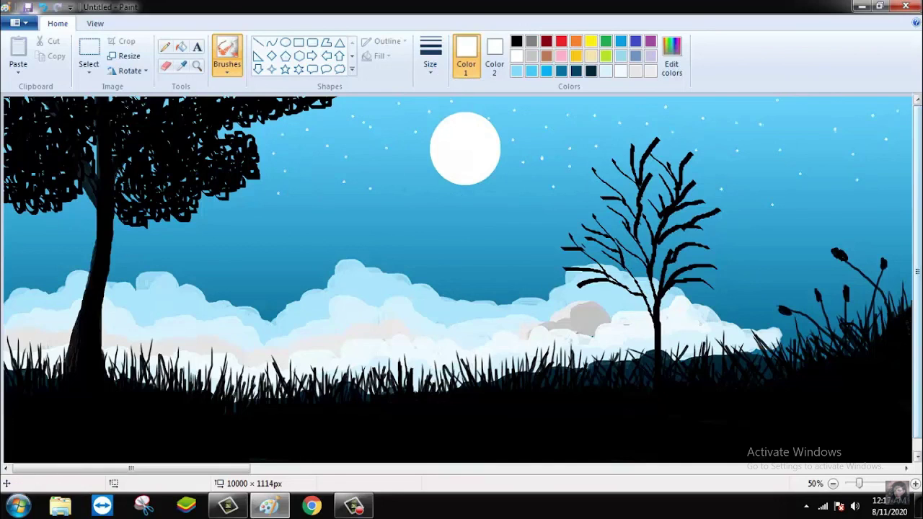